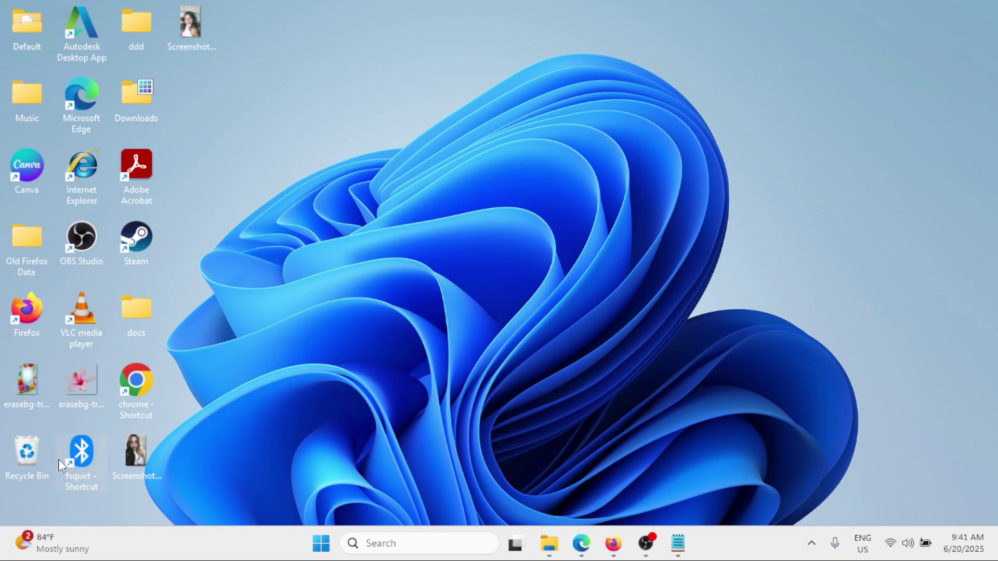
Step: View the other troubleshooters under the System troubleshoot settings in Windows Settings, and close the window
left_click(321, 543)
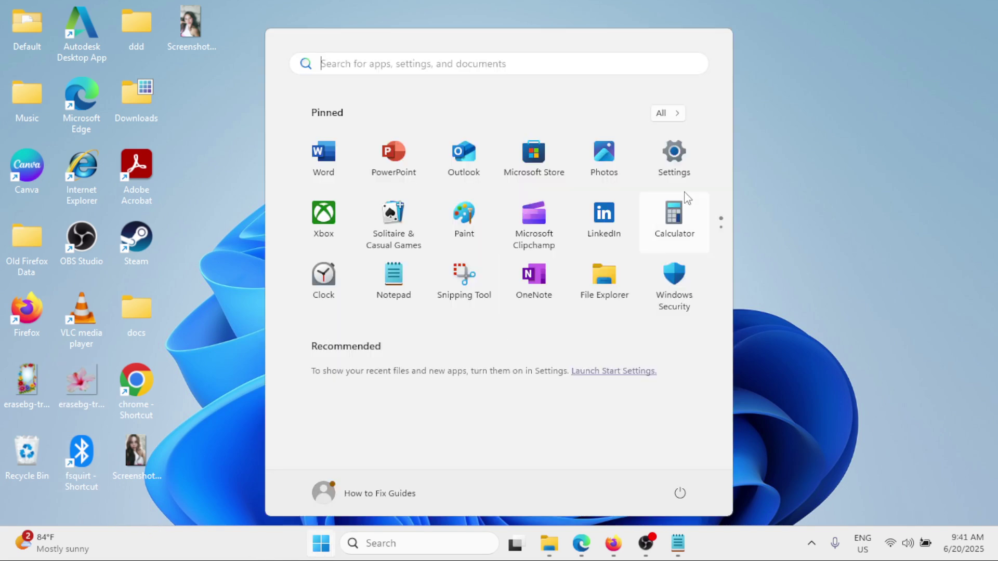
left_click(674, 156)
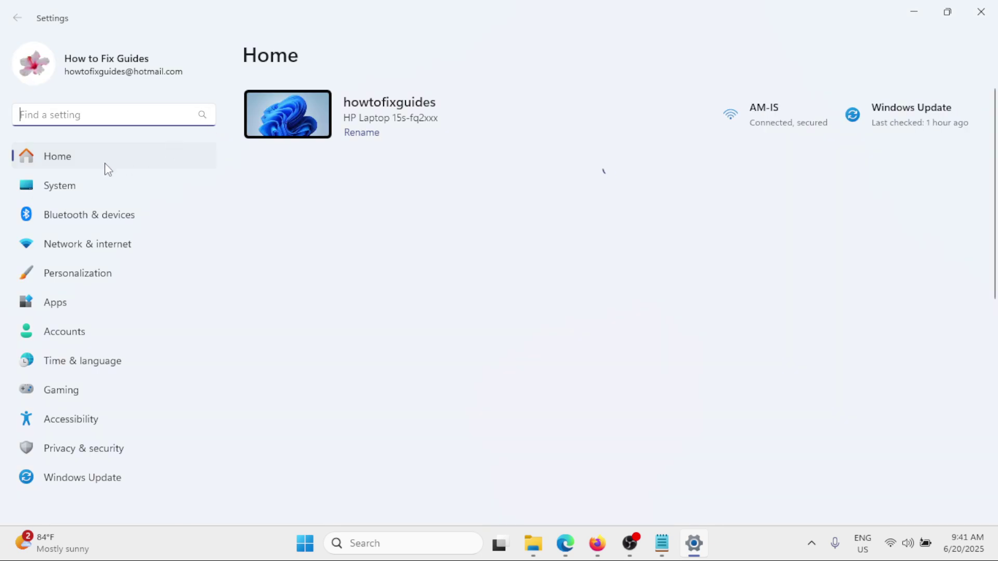
left_click(86, 193)
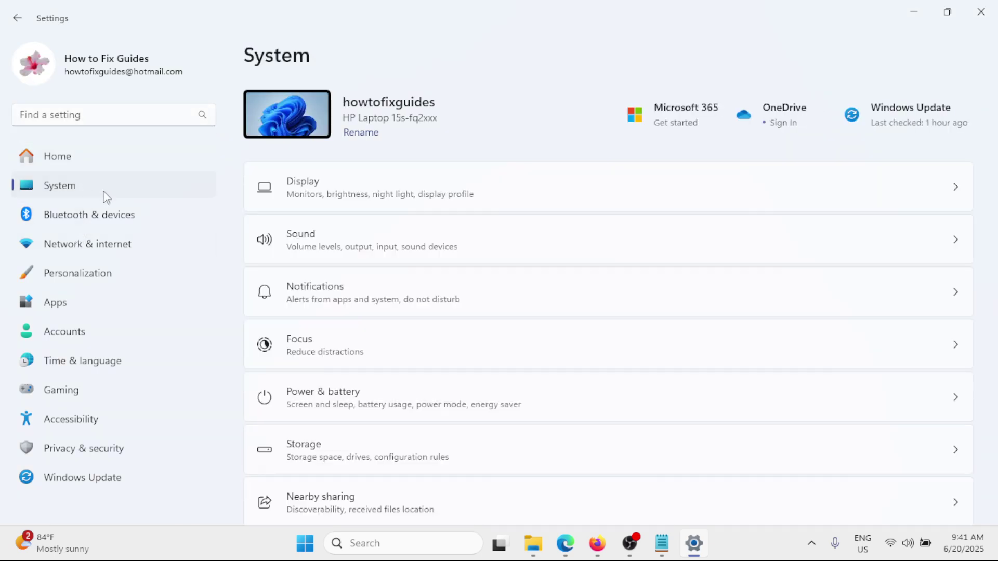
scroll(441, 290, "down", 5)
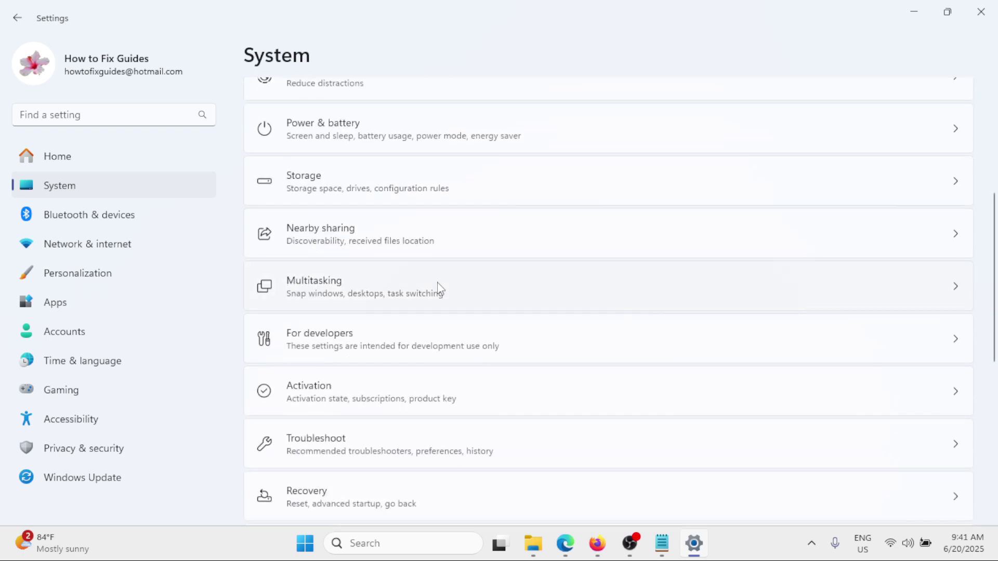
left_click(378, 436)
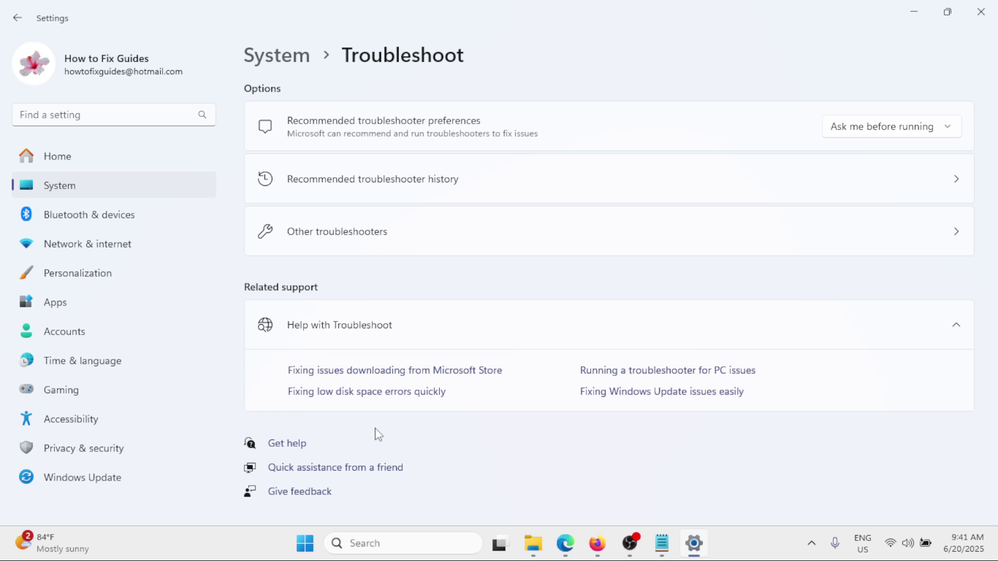
left_click(385, 245)
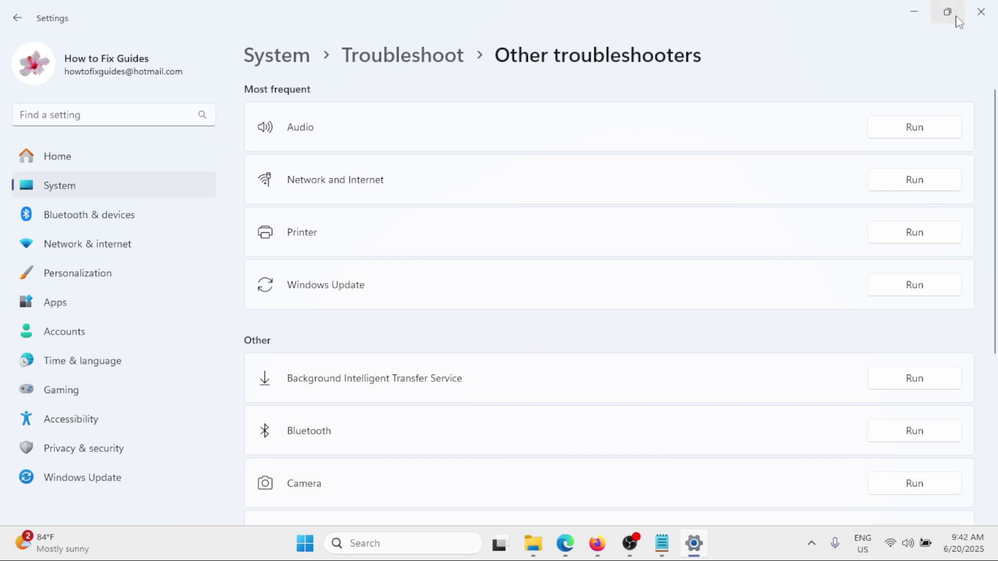
left_click(981, 11)
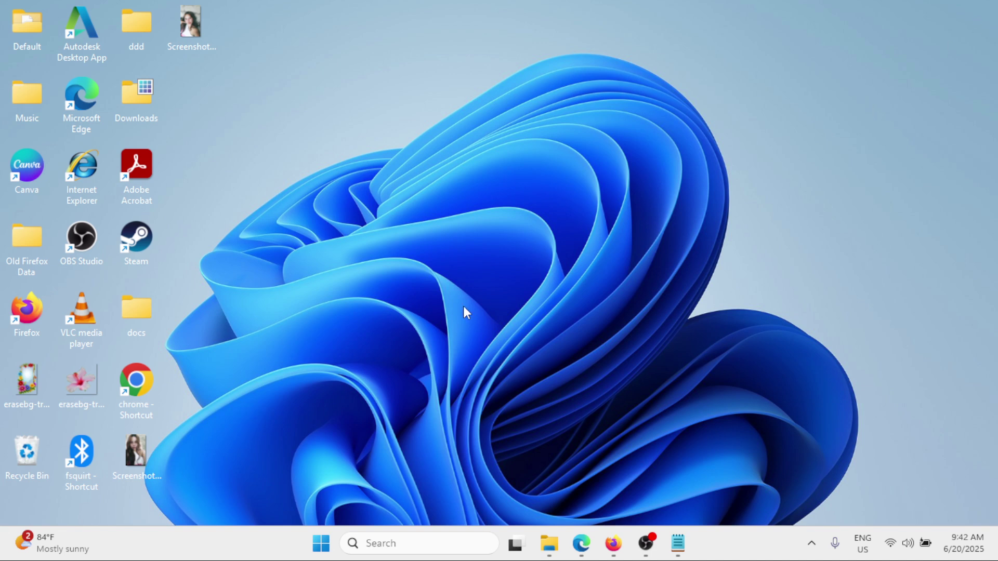
Step: Show the computer's shut down, sign out and restart options, and dismiss them without choosing one
right_click(322, 543)
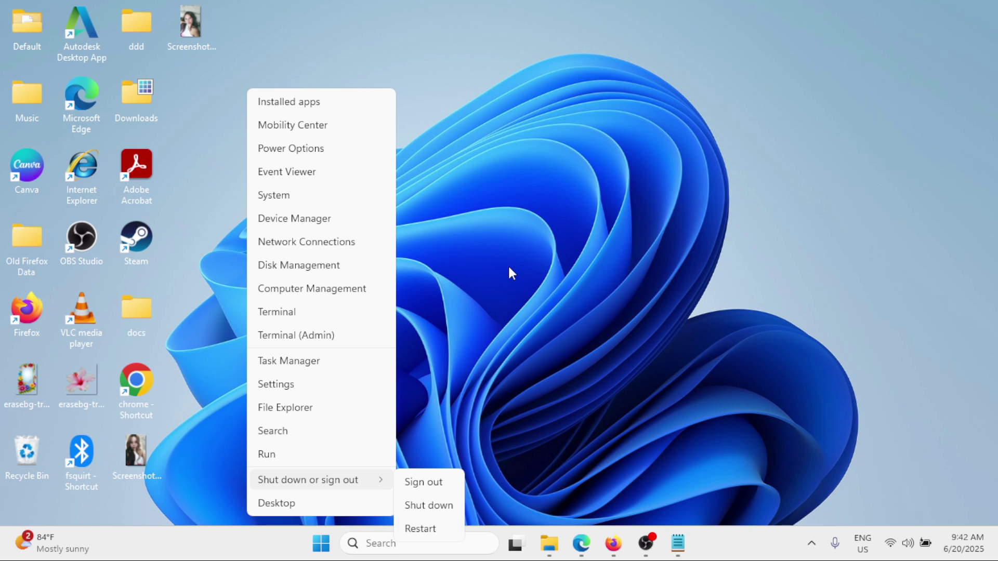
left_click(514, 266)
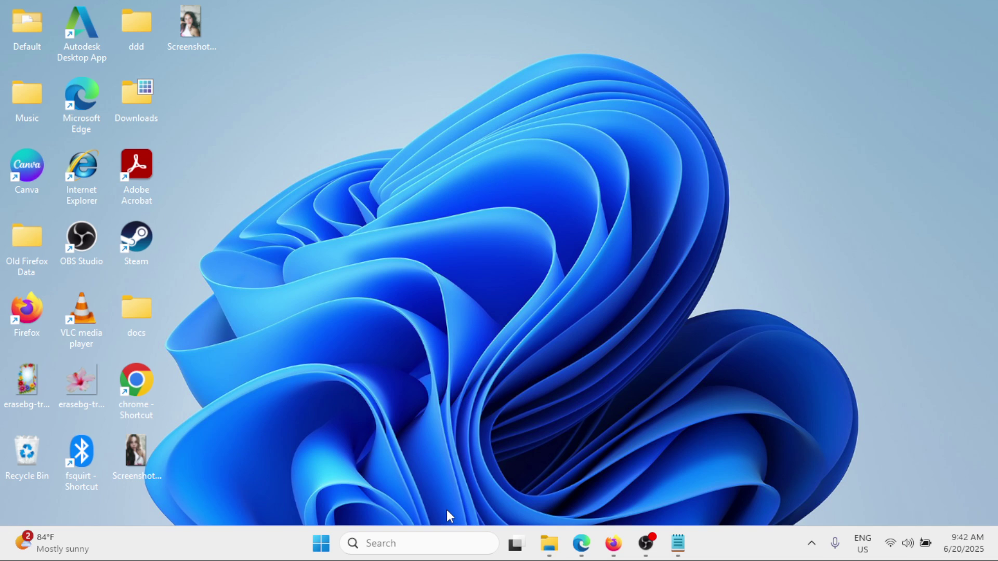
Step: Open Network Connections through ncpa.cpl and bring up the properties of the Wi-Fi adapter
left_click(447, 544)
type("ncpa")
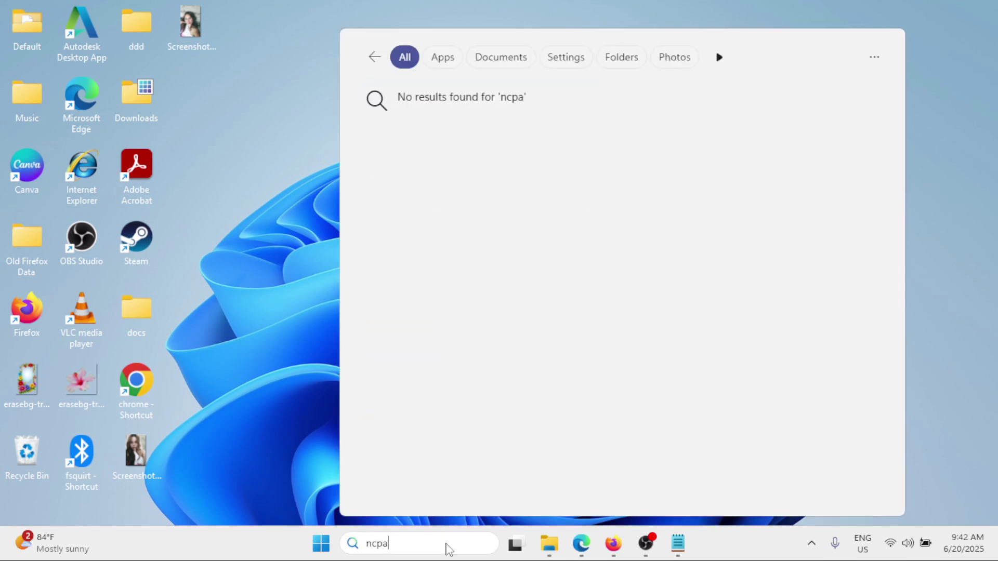
type(".cpl")
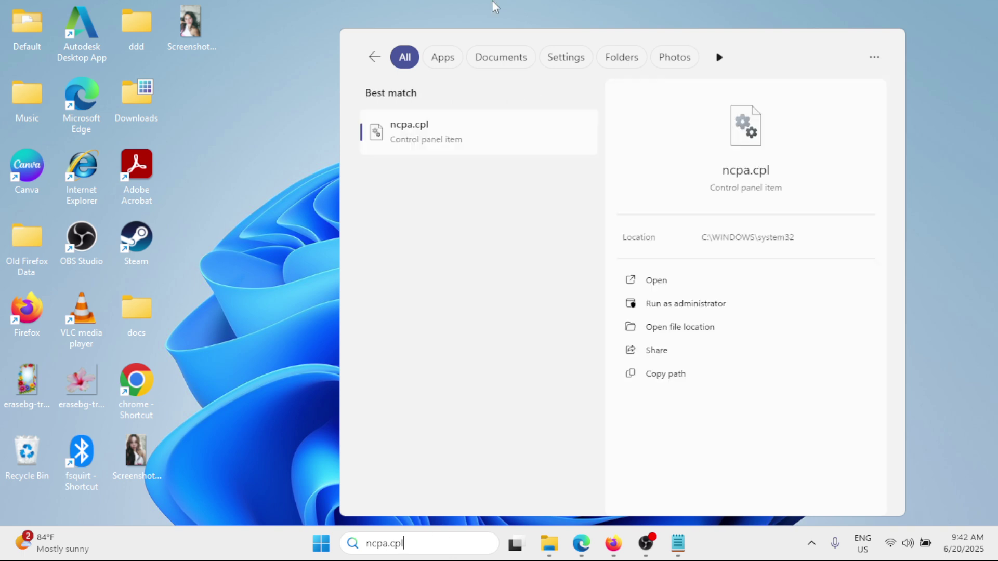
left_click(481, 139)
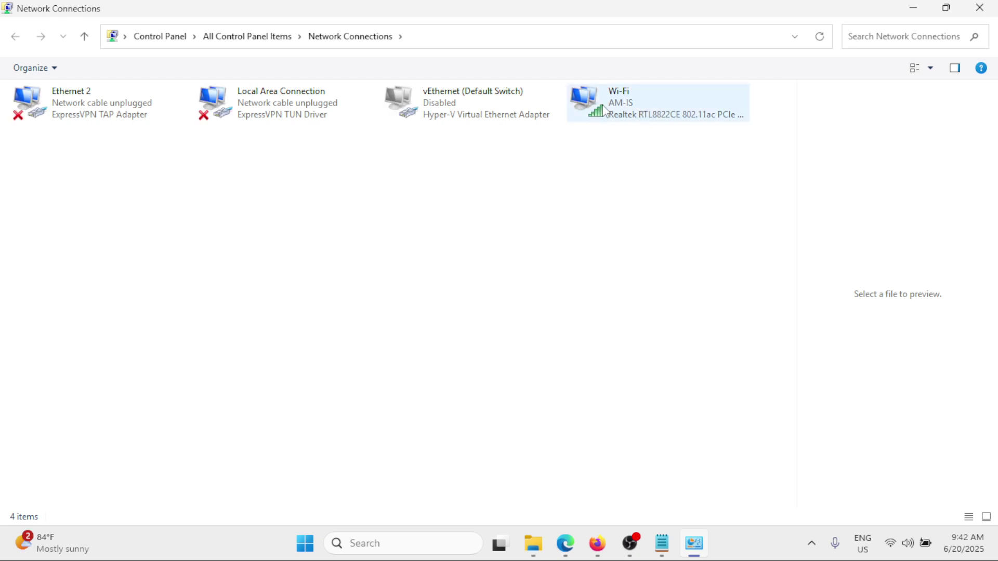
left_click(607, 101)
right_click(608, 101)
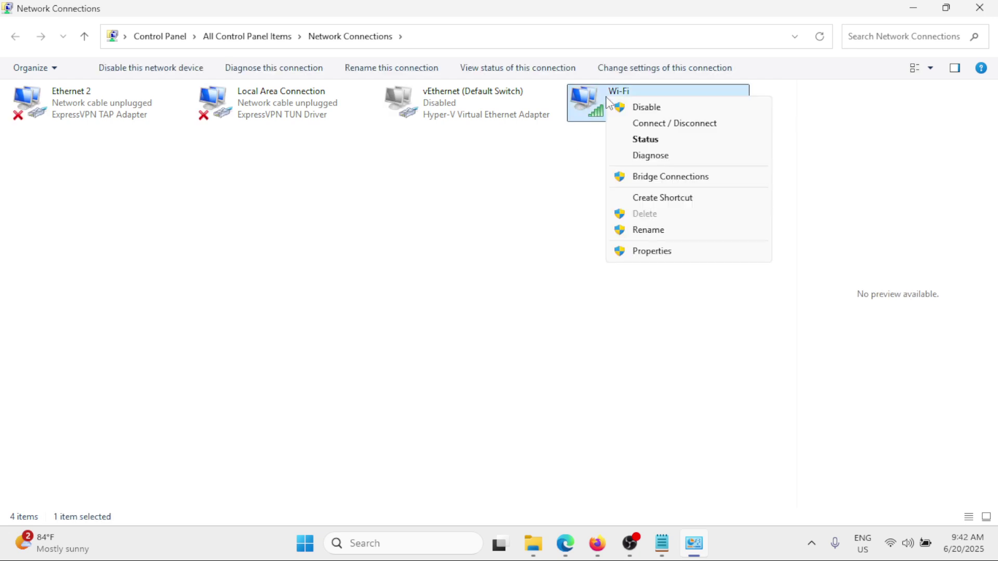
left_click(643, 251)
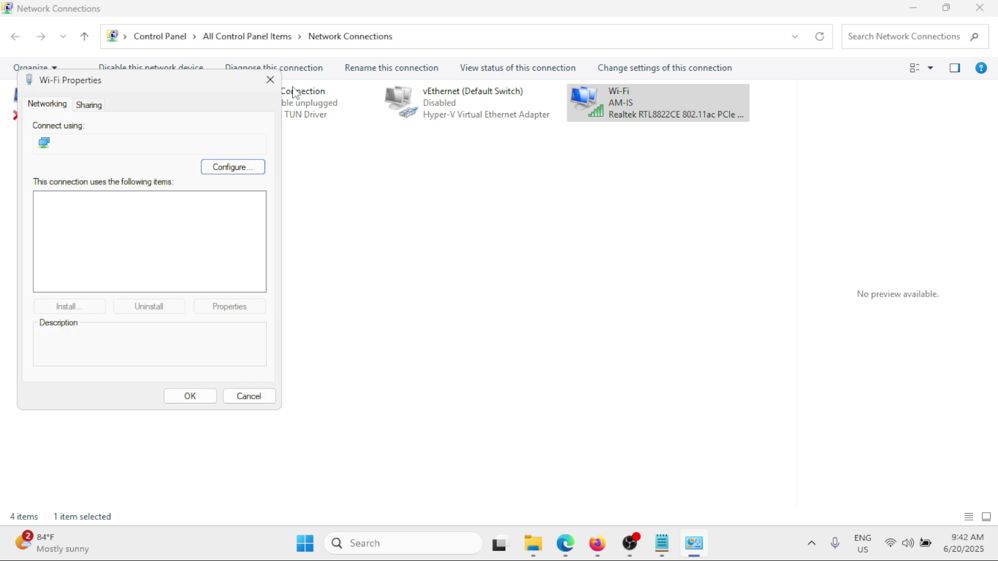
left_click_drag(233, 91, 484, 92)
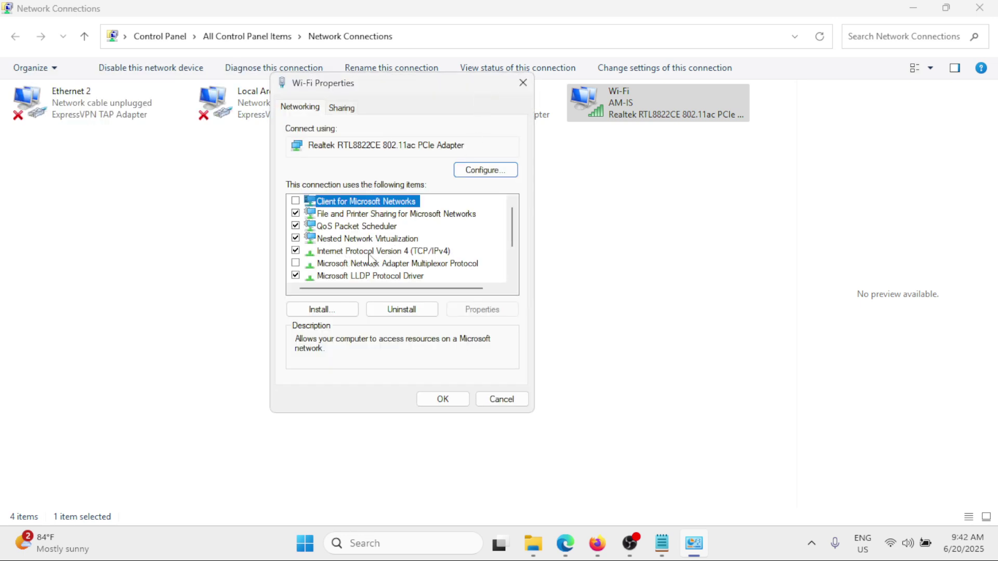
Step: Open the Wi-Fi adapter's Internet Protocol Version 4 properties and accept DNS servers 8.8.8.8 and 8.8.4.4
left_click(404, 253)
left_click(492, 312)
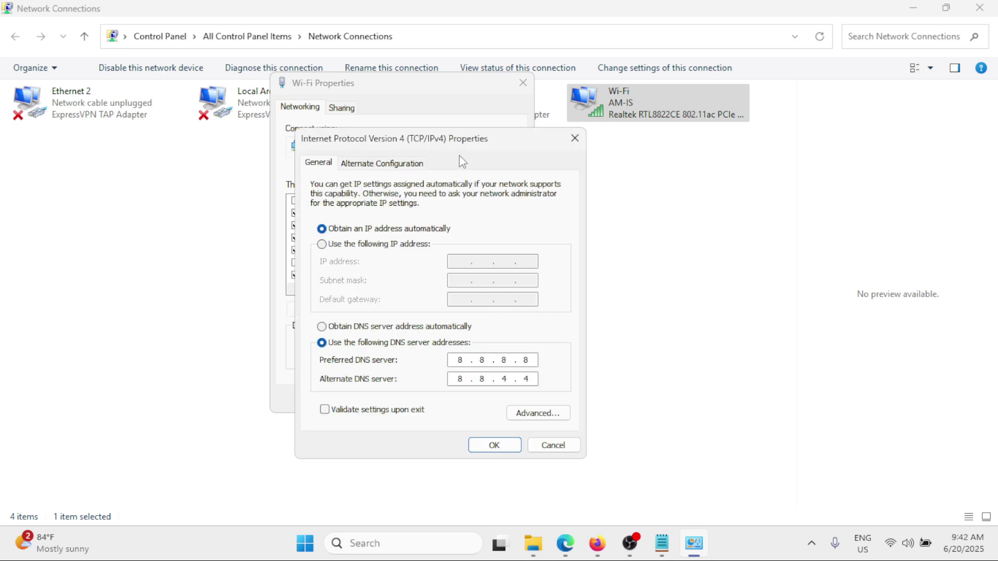
left_click_drag(520, 139, 508, 104)
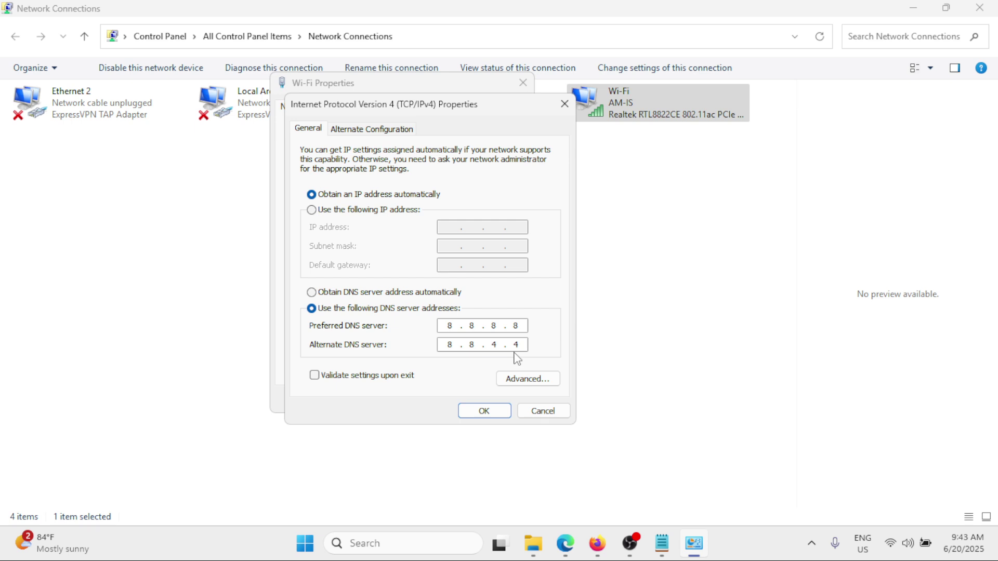
left_click(496, 410)
Step: Enable Internet Protocol Version 6 (TCP/IPv6) for the Wi-Fi adapter and close Network Connections
left_click_drag(512, 231, 513, 251)
left_click(432, 240)
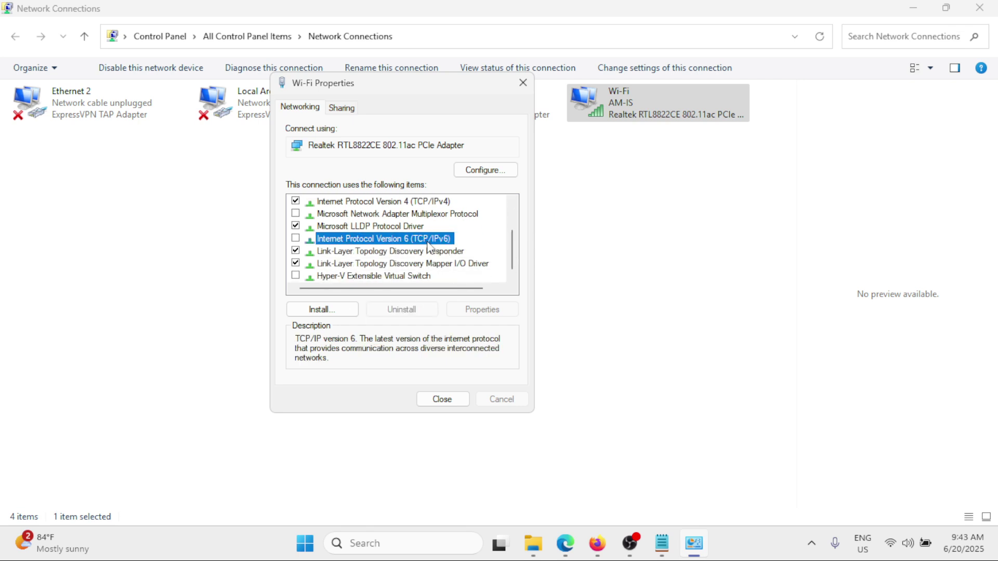
left_click(296, 238)
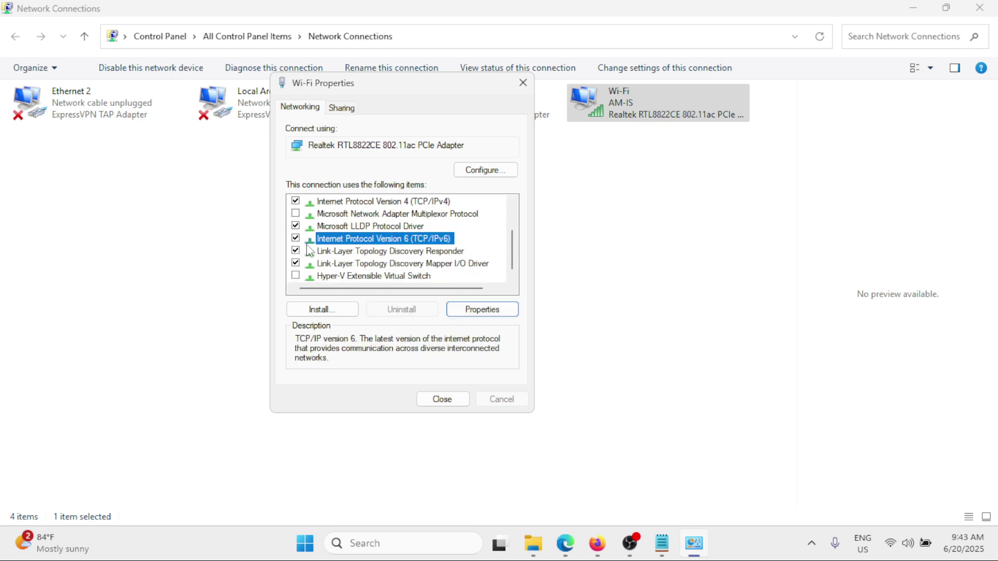
left_click(454, 398)
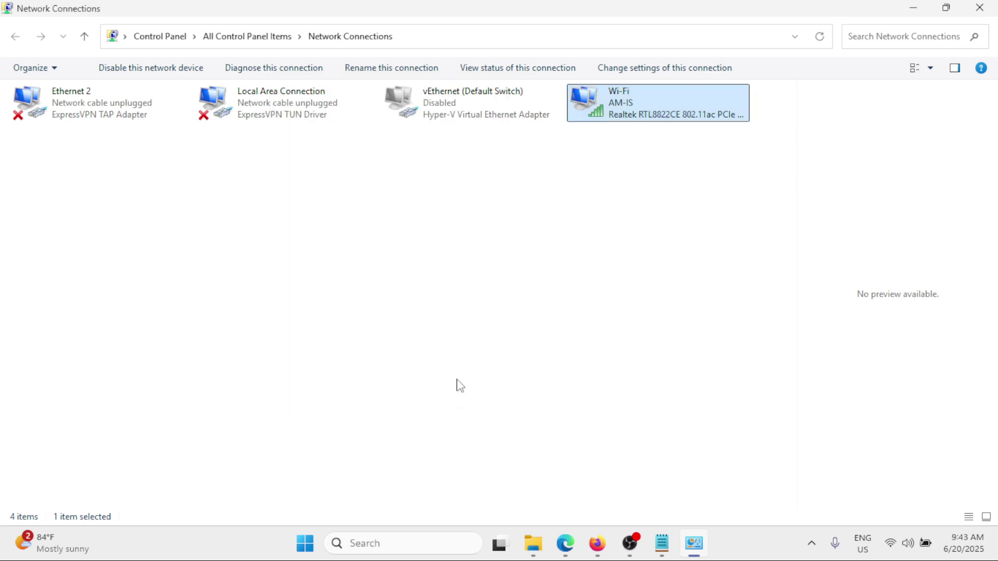
left_click(980, 8)
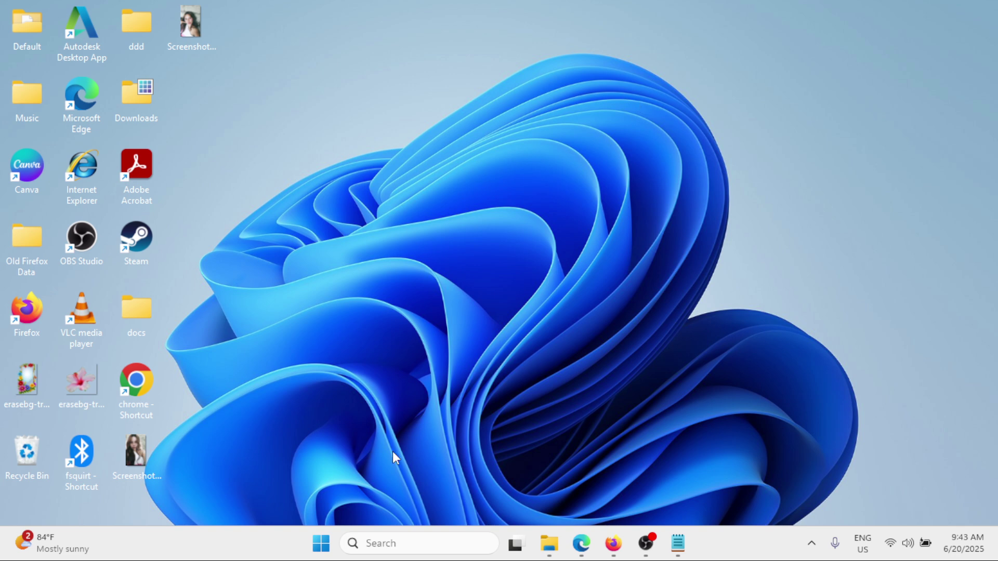
Step: Search Windows for "services" and open the Services console
left_click(395, 545)
type("services")
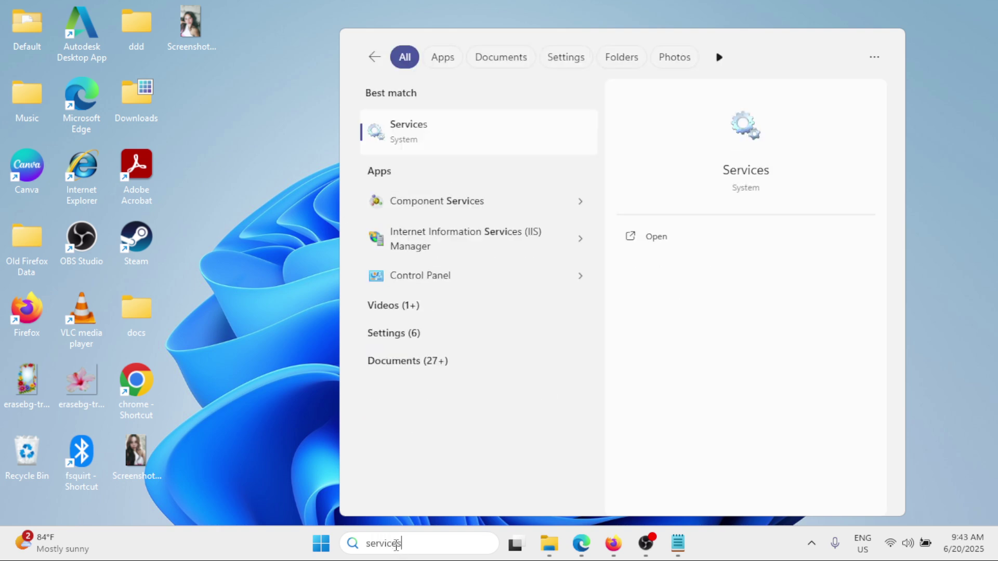
left_click(428, 127)
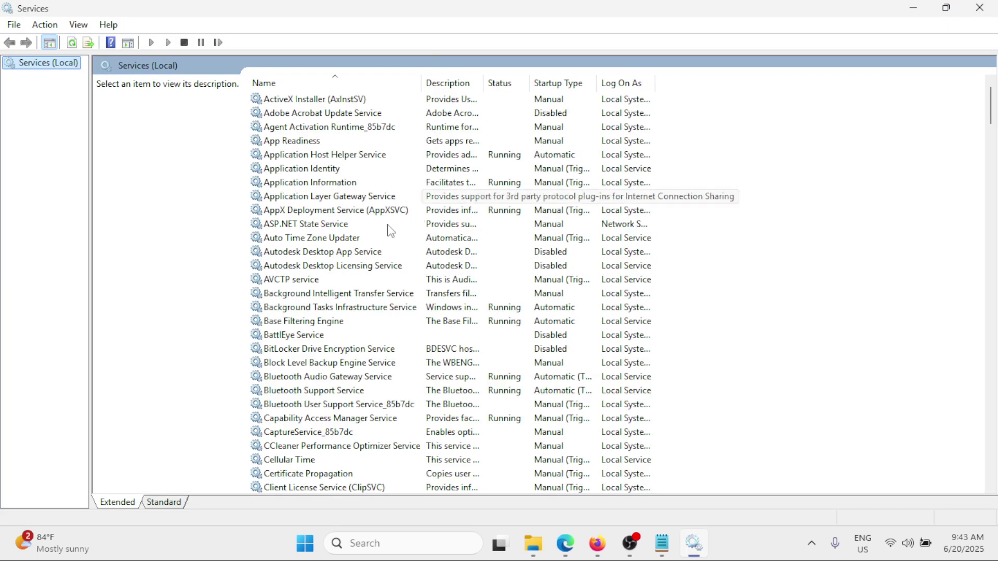
Step: Check the startup type and service status in the DNS Client service's properties, and close Services
left_click(332, 224)
key("d")
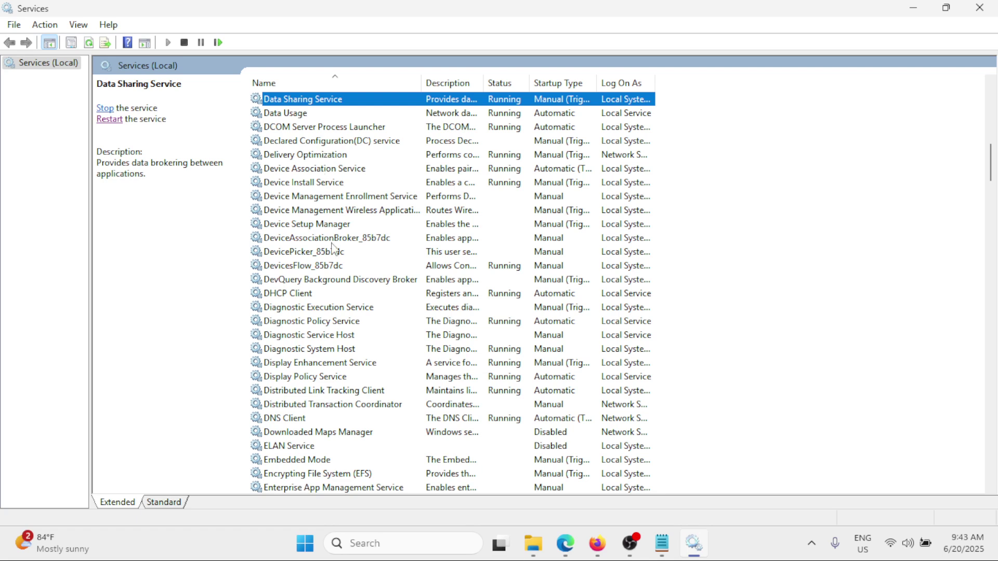
left_click(300, 418)
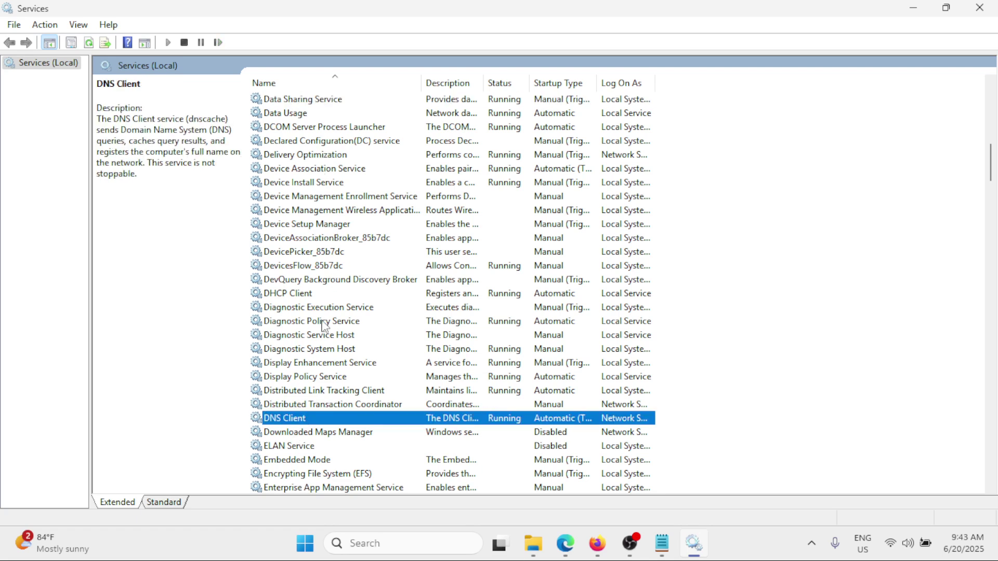
scroll(323, 340, "down", 6)
right_click(328, 171)
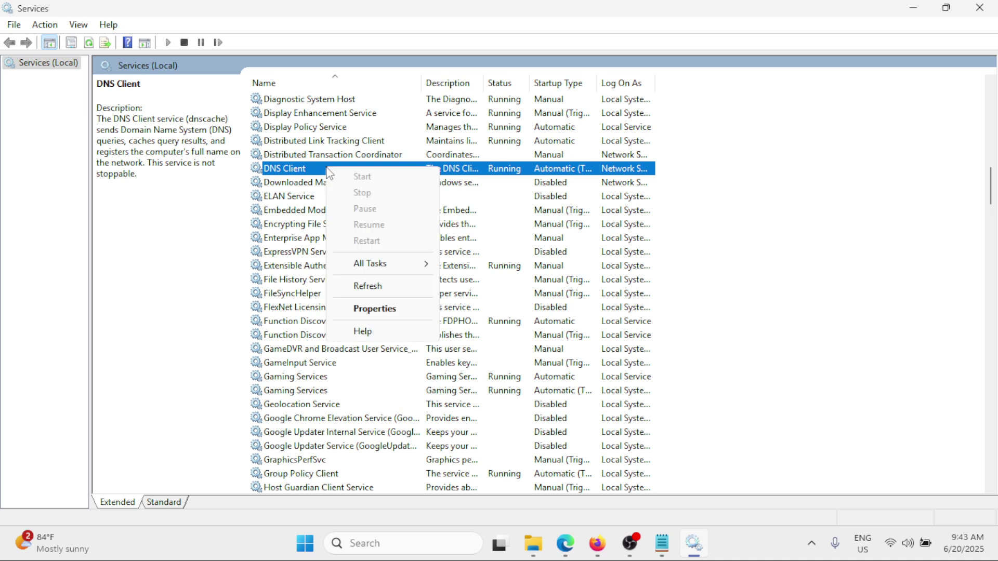
left_click(373, 308)
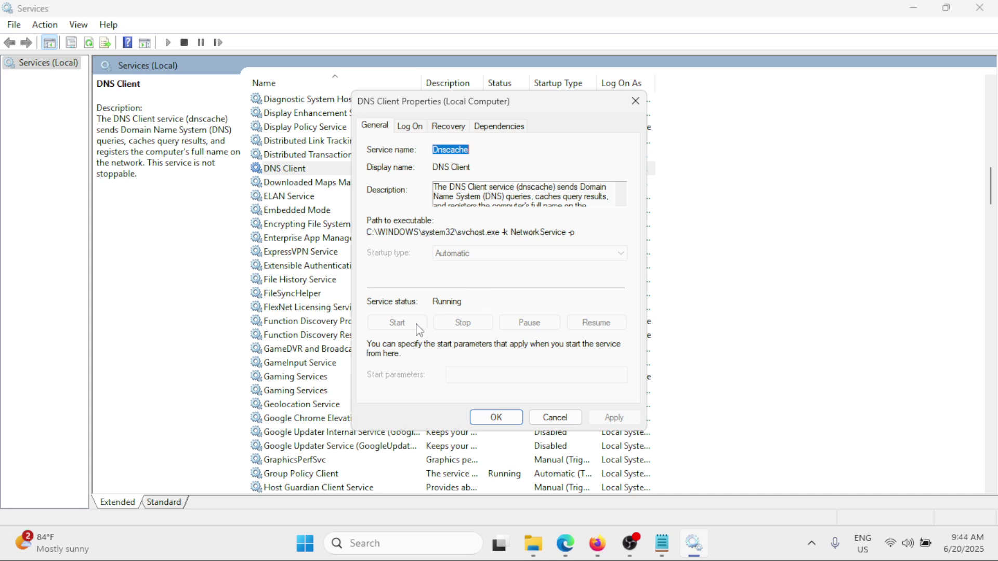
left_click(512, 420)
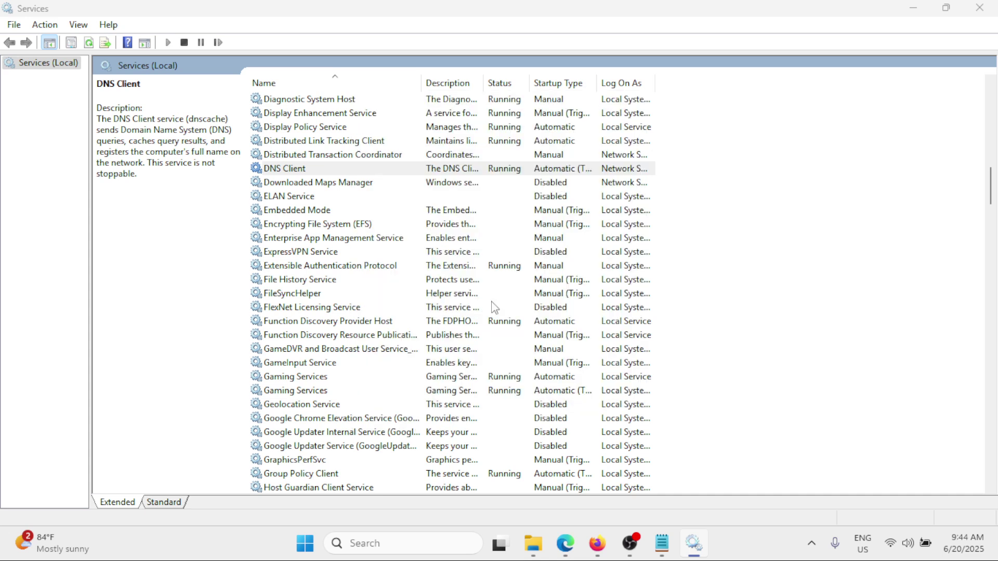
left_click(991, 9)
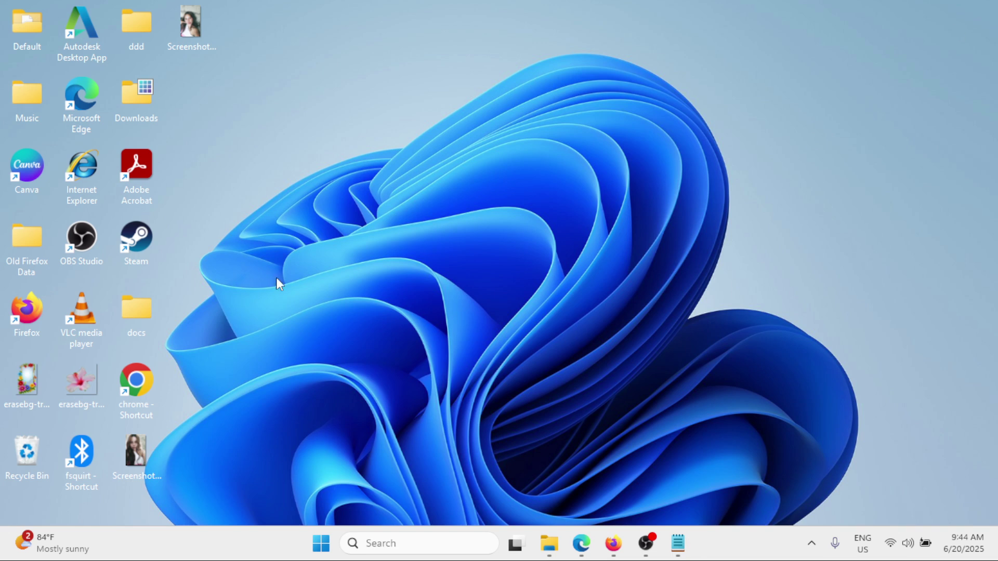
Step: Switch to Microsoft Edge, maximize its window and open the browser settings
double_click(86, 100)
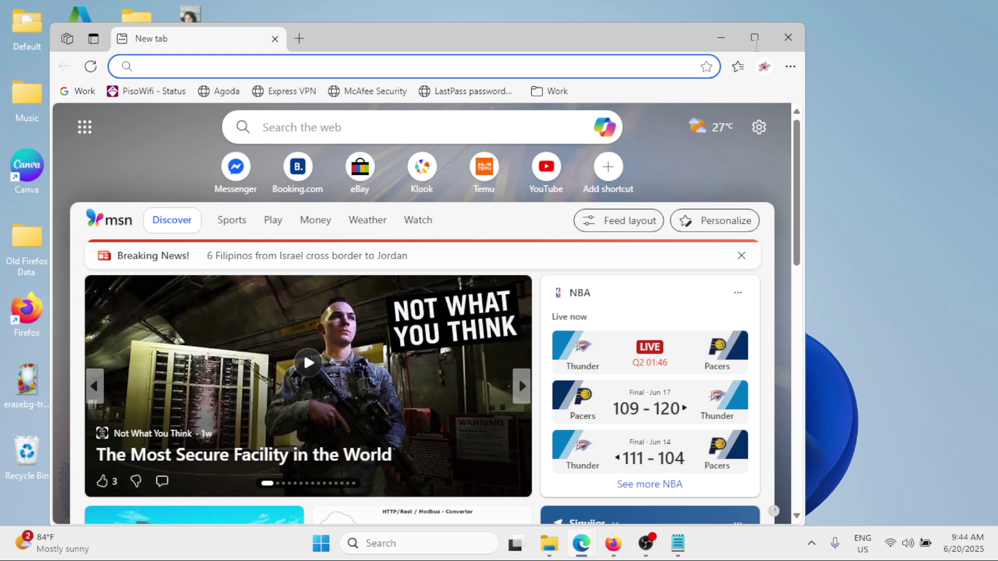
left_click(754, 37)
left_click(984, 40)
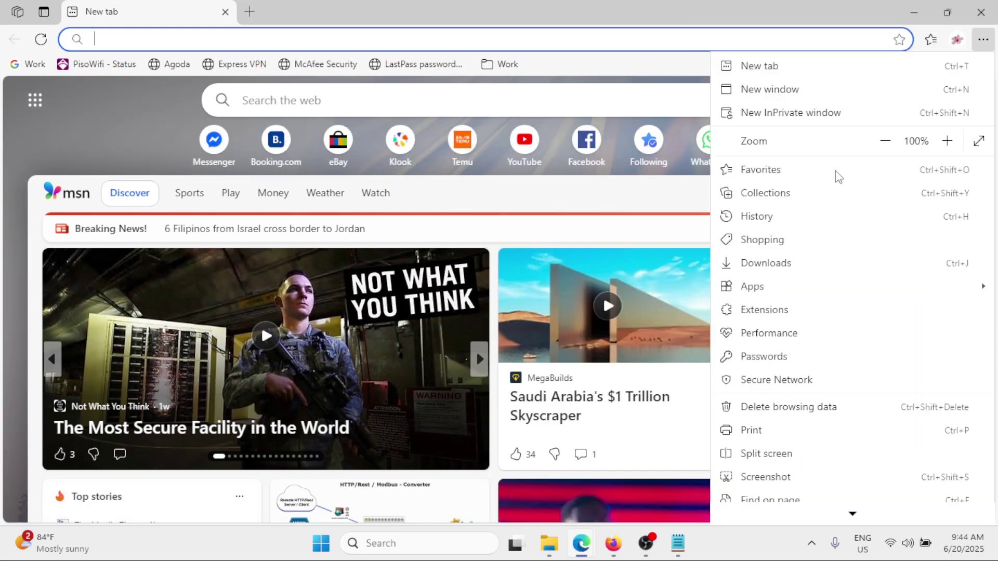
scroll(803, 353, "down", 2)
left_click(758, 470)
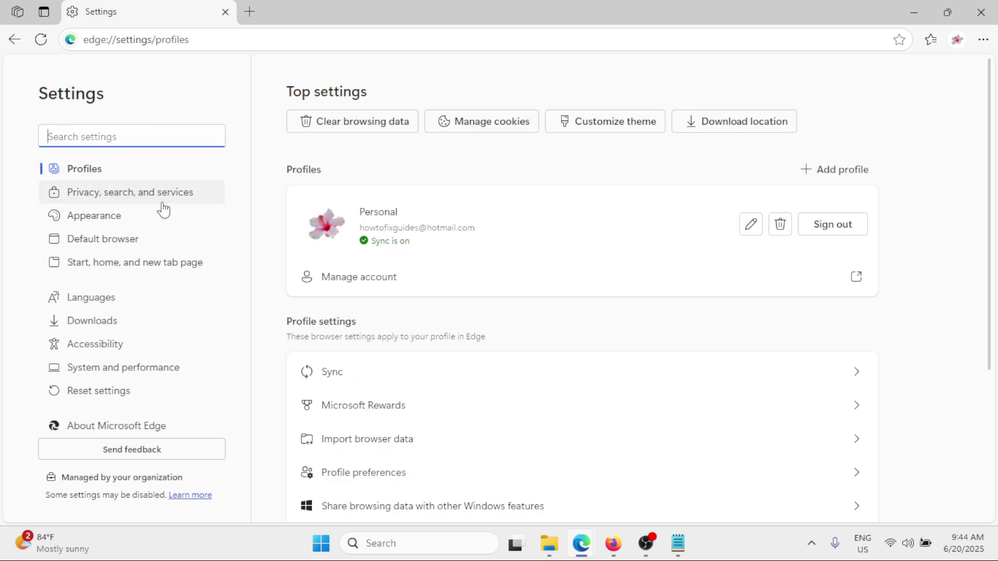
Step: Choose the All time range for deleting browsing data in the privacy settings, and dismiss the dialog without clearing
left_click(150, 193)
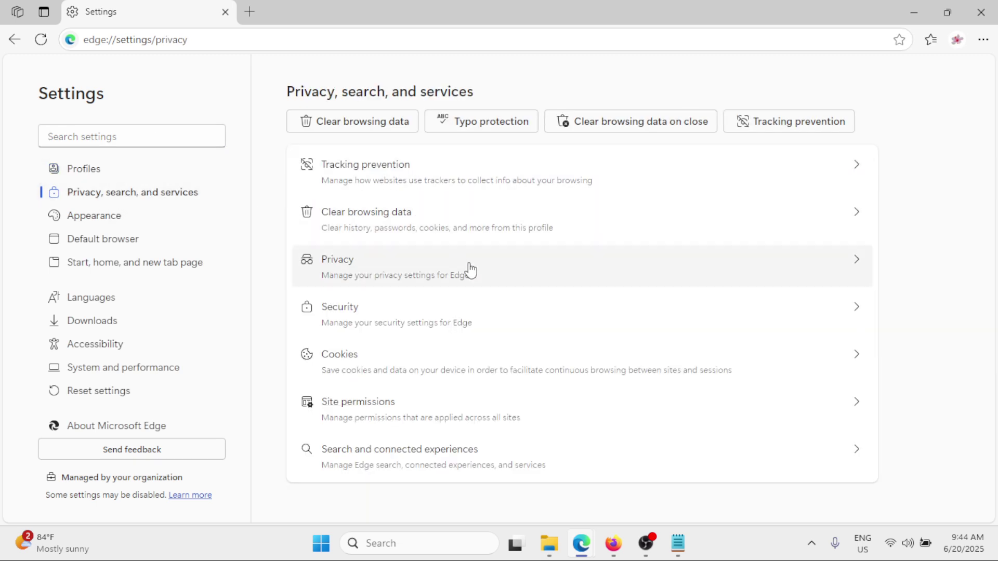
left_click(388, 123)
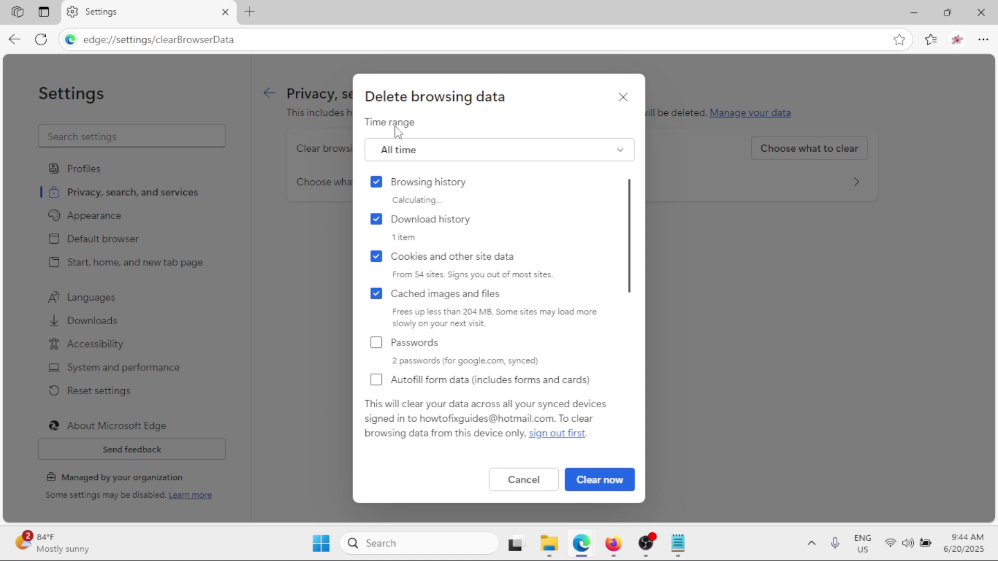
left_click(469, 151)
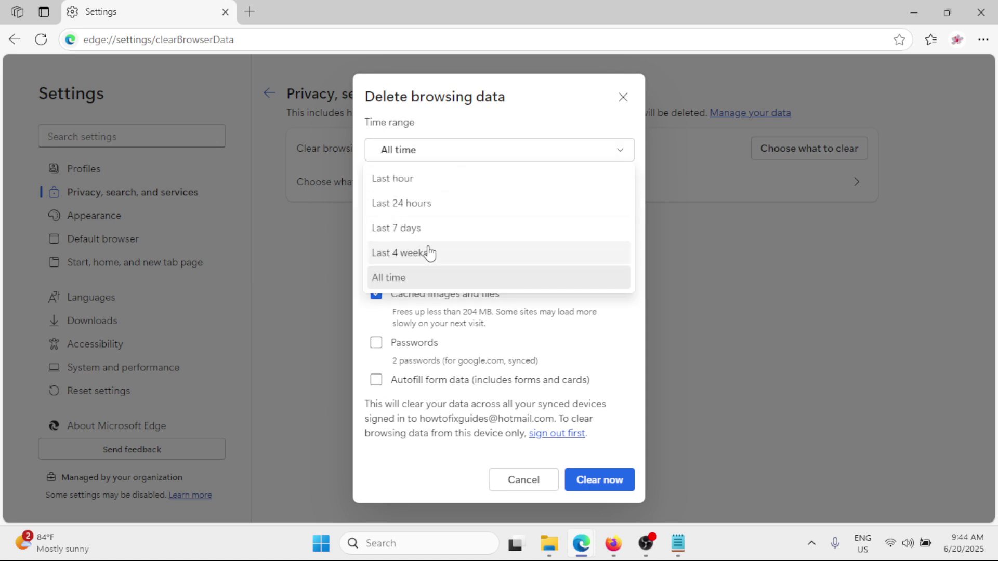
left_click(424, 280)
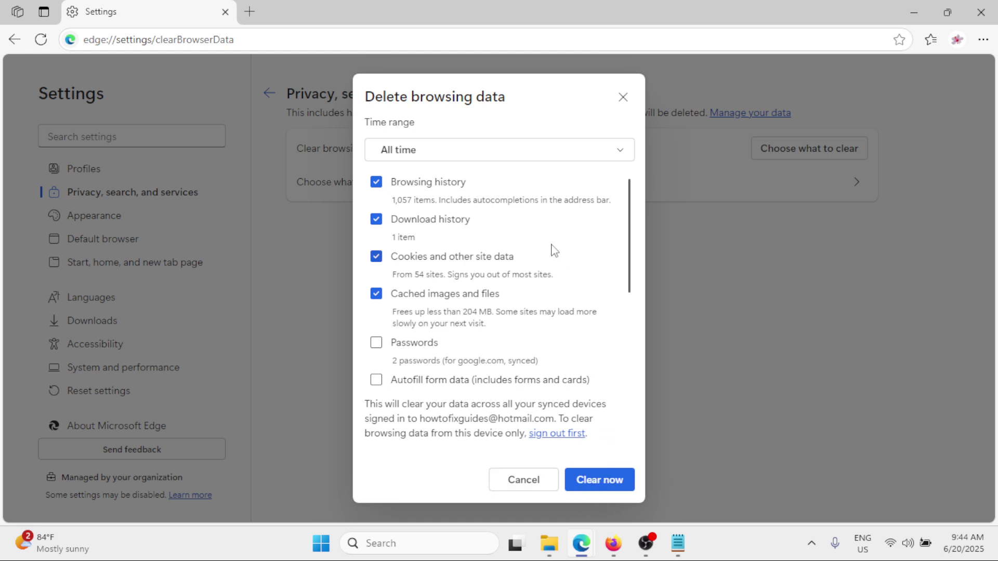
left_click(622, 97)
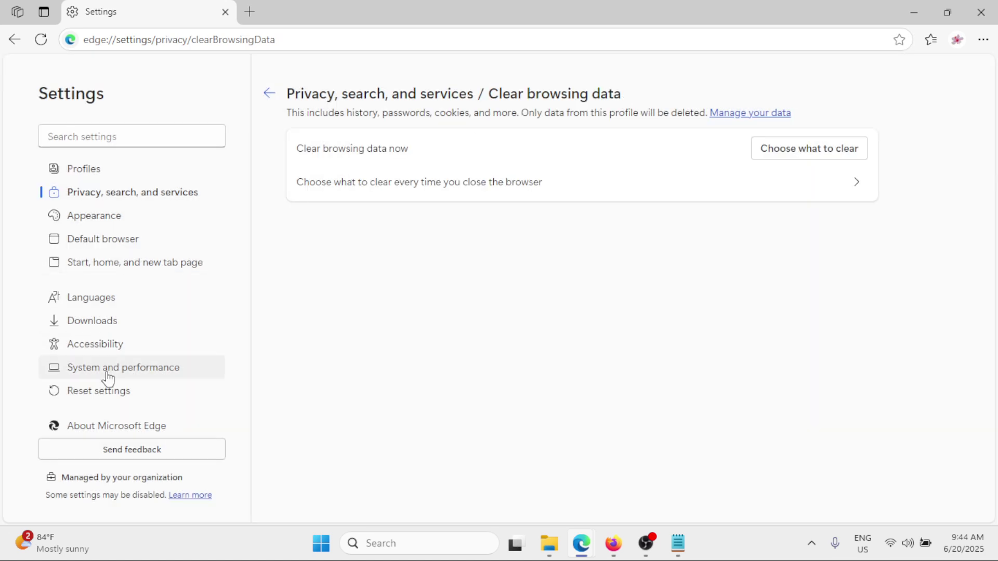
Step: Bring up the prompt for restoring browser settings to their default values, dismiss it without resetting, and close the browser
left_click(111, 400)
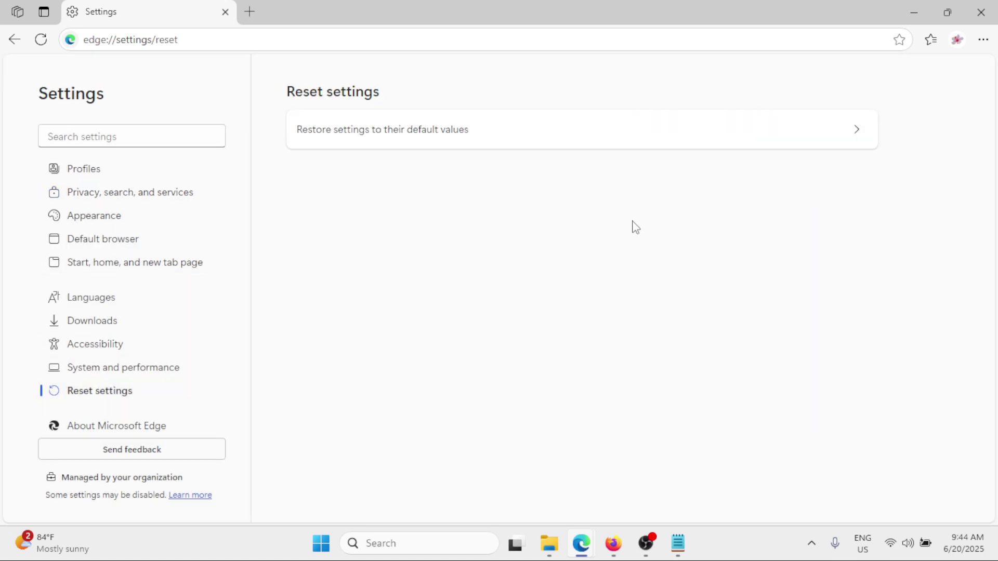
left_click(523, 143)
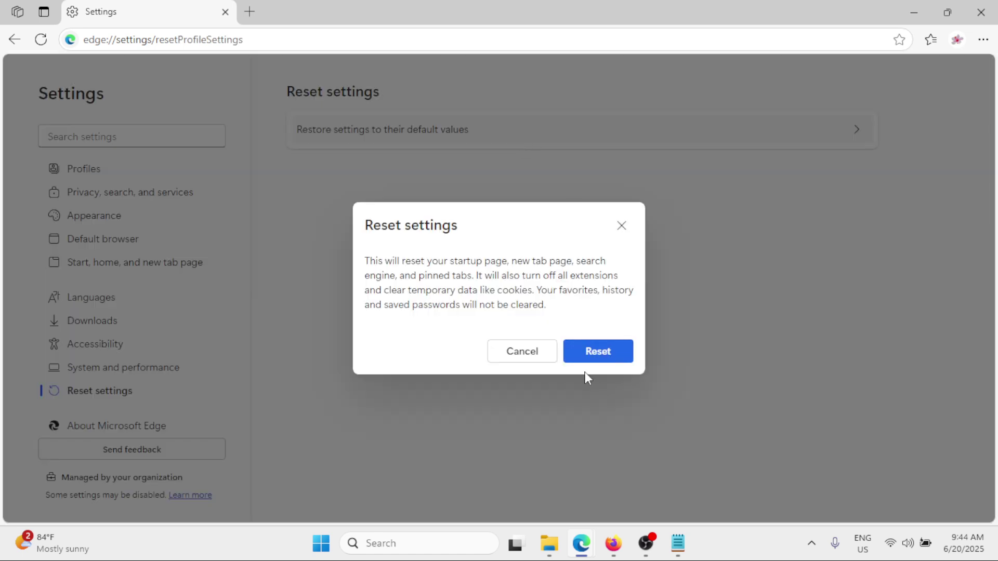
left_click(620, 227)
left_click(980, 12)
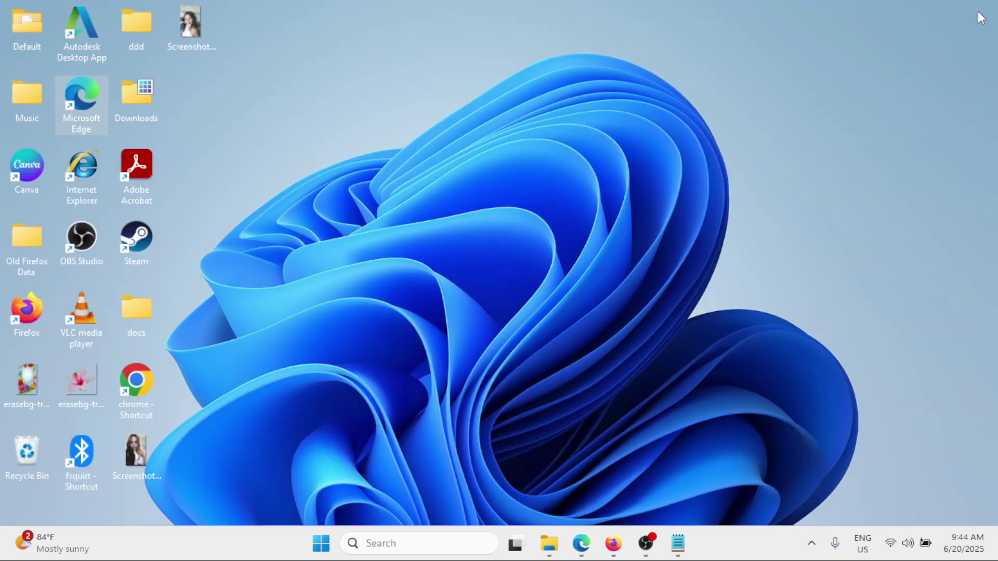